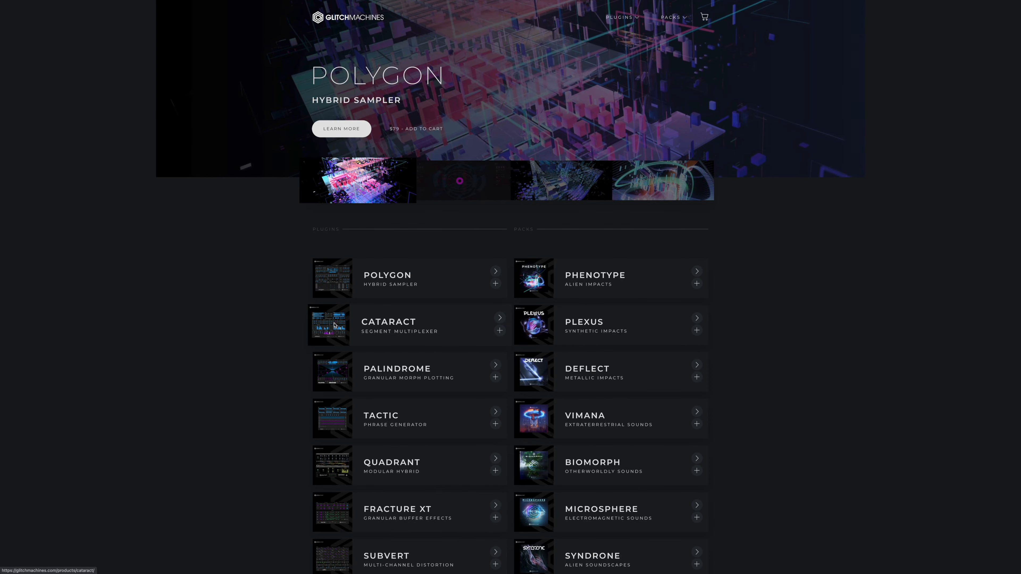
Open the product page of the Cataract segment multiplexer plugin.
{"action": "left_click", "coordinate": [334, 324]}
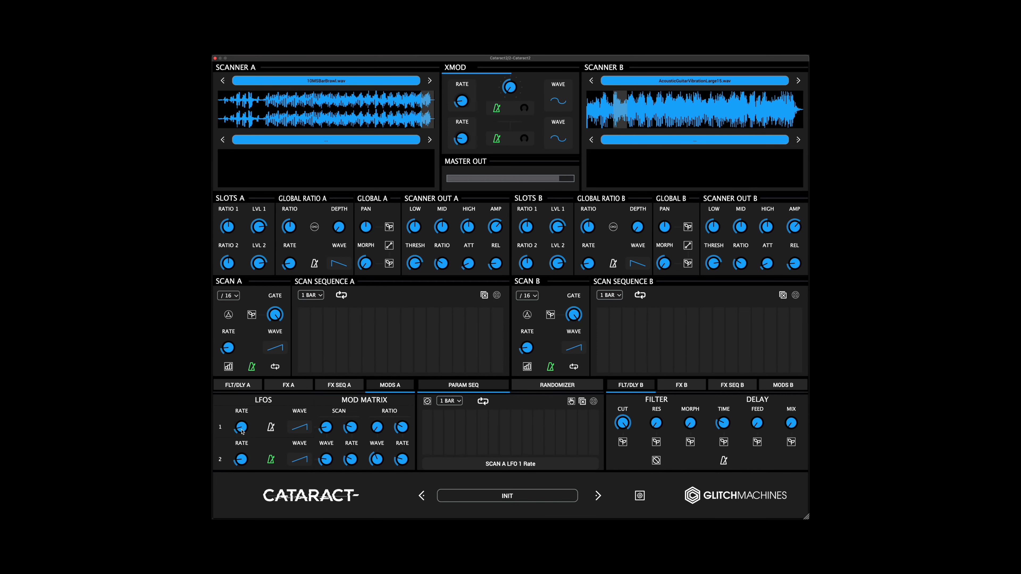
Sync scanner A's LFO 1 to the host tempo and adjust its synced rate.
{"action": "mouse_move", "coordinate": [235, 419]}
{"action": "left_click", "coordinate": [272, 429]}
{"action": "mouse_move", "coordinate": [241, 412]}
{"action": "left_click_drag", "start_coordinate": [240, 414], "coordinate": [233, 364]}
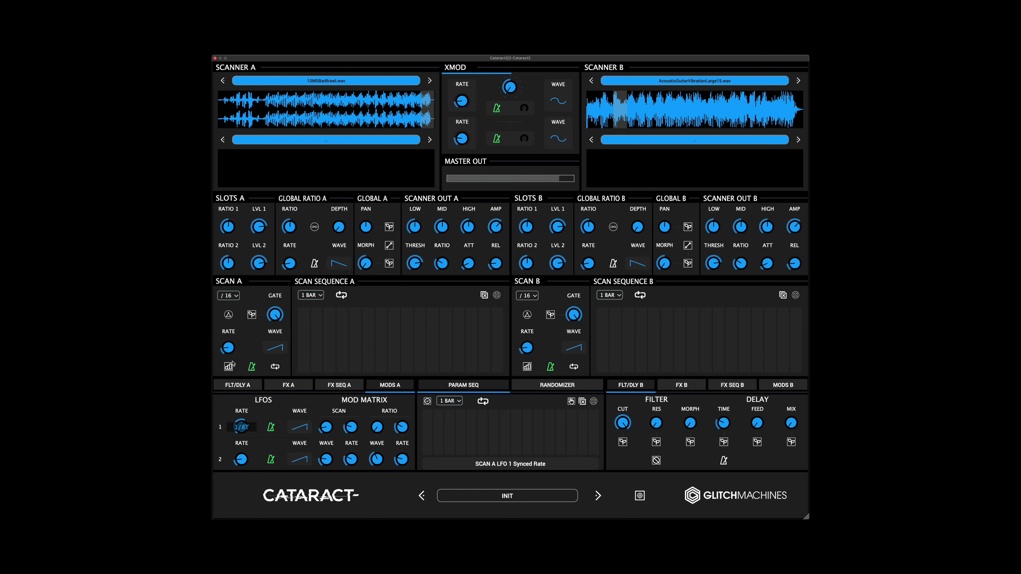
{"action": "left_click", "coordinate": [271, 427]}
Change scanner A's LFO 1 waveform from a ramp to an irregular random-style shape and lower its rate.
{"action": "left_click", "coordinate": [303, 428]}
{"action": "left_click", "coordinate": [306, 430]}
{"action": "left_click", "coordinate": [306, 433]}
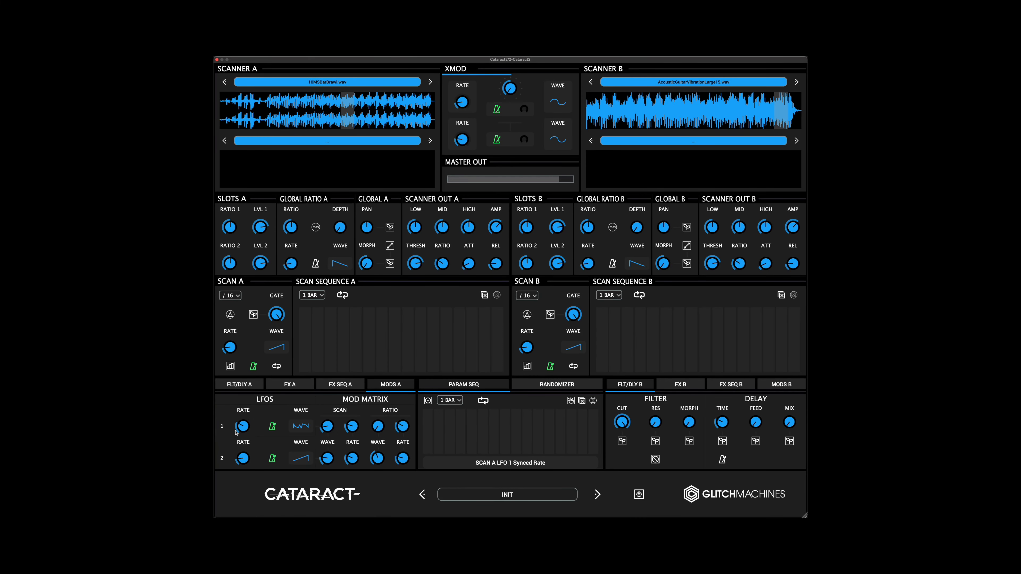
{"action": "left_click_drag", "start_coordinate": [244, 432], "coordinate": [260, 459]}
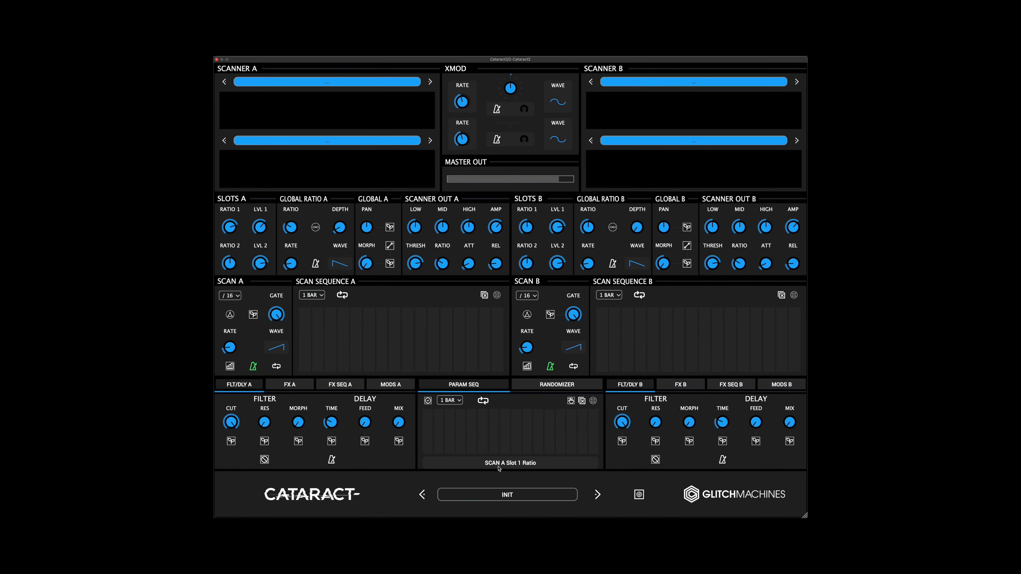
Browse the parameter sequencer's target list and assign the sequencer to SCAN A Main Ratio.
{"action": "left_click", "coordinate": [499, 468]}
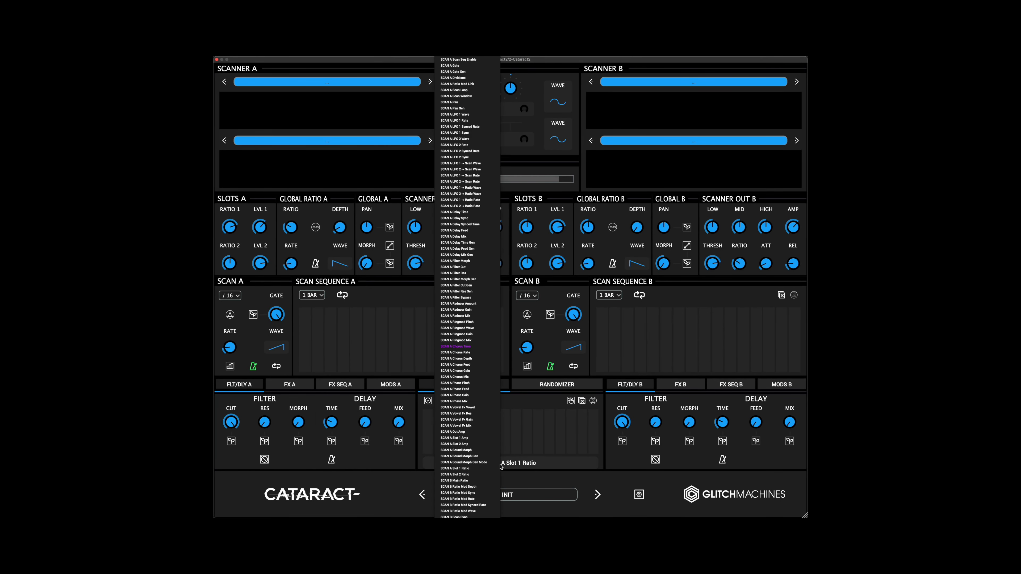
{"action": "scroll", "coordinate": [485, 468], "scroll_direction": "down", "scroll_amount": 5}
{"action": "scroll", "coordinate": [484, 468], "scroll_direction": "up", "scroll_amount": 1}
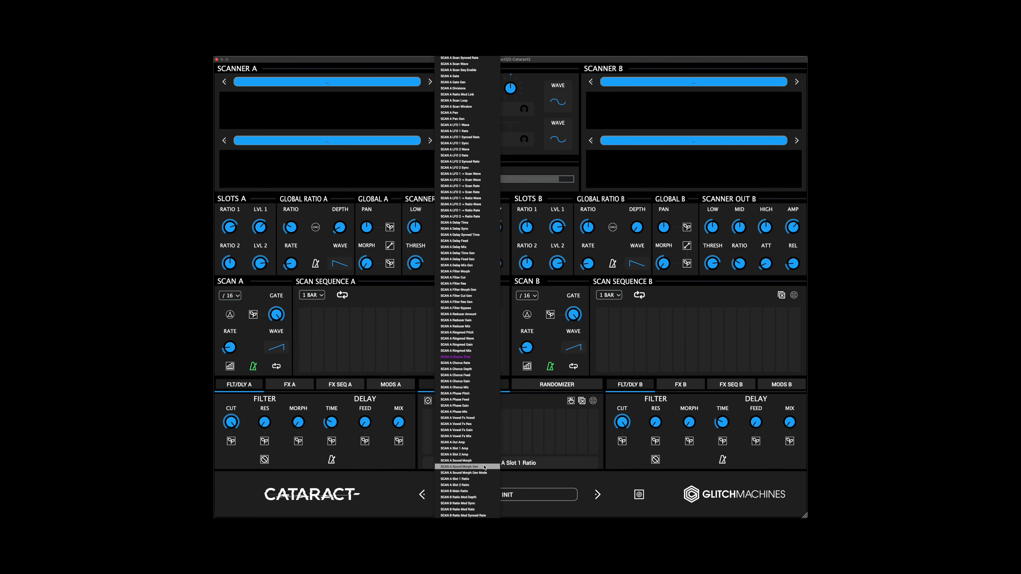
{"action": "left_click", "coordinate": [562, 477]}
{"action": "left_click_drag", "start_coordinate": [291, 228], "coordinate": [291, 219]}
Draw a varied 16-step pattern in the parameter sequencer for SCAN A Main Ratio and enable it.
{"action": "mouse_move", "coordinate": [426, 432]}
{"action": "left_mouse_down"}
{"action": "mouse_move", "coordinate": [519, 442]}
{"action": "mouse_move", "coordinate": [590, 435]}
{"action": "left_mouse_up"}
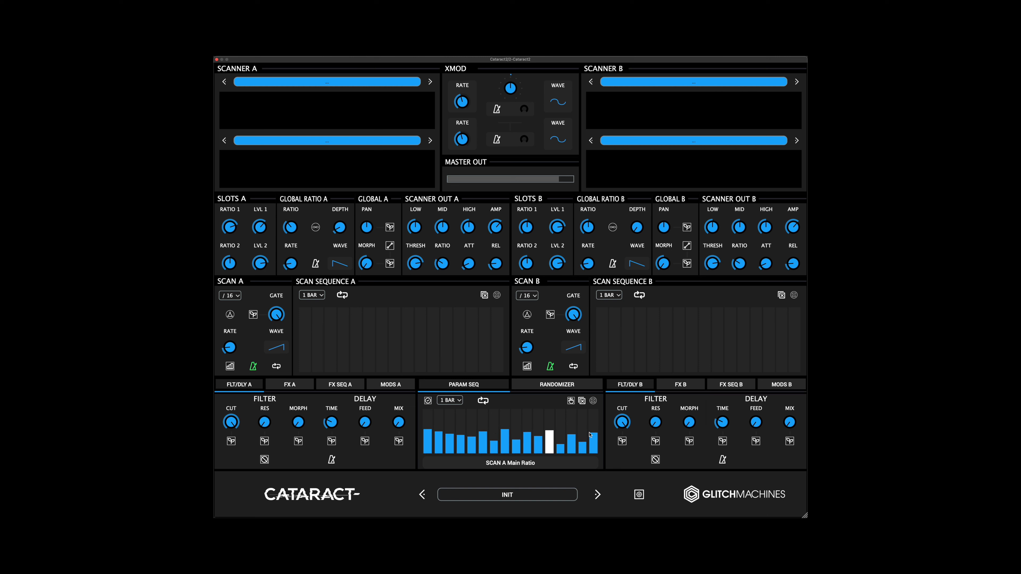
{"action": "left_click", "coordinate": [427, 401]}
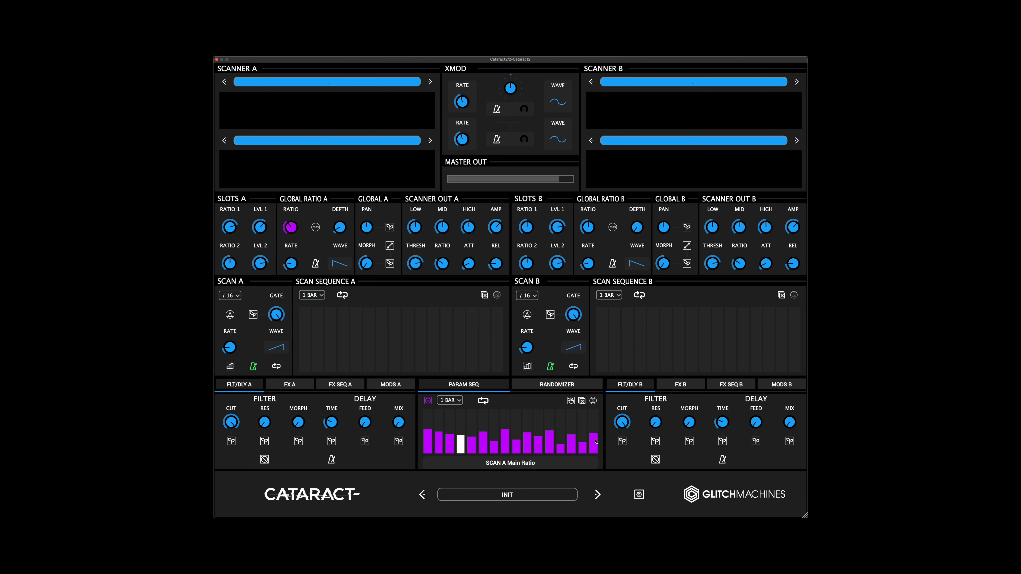
Reshape the Main Ratio pattern by lowering steps 1 and 3 and raising steps 5 and 10.
{"action": "left_click", "coordinate": [428, 450]}
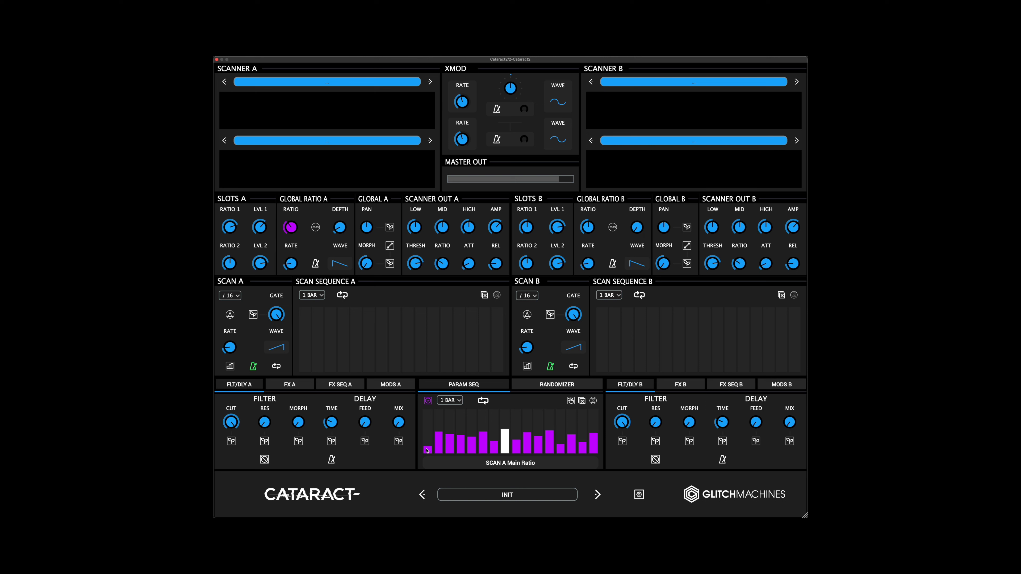
{"action": "left_click", "coordinate": [450, 449]}
{"action": "left_click_drag", "start_coordinate": [473, 444], "coordinate": [473, 416]}
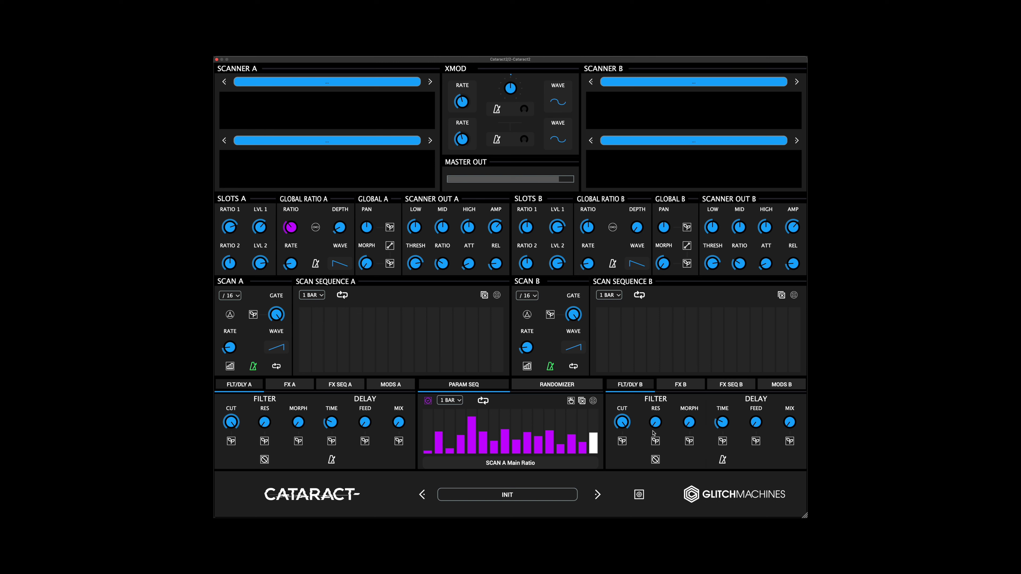
{"action": "left_click", "coordinate": [527, 415]}
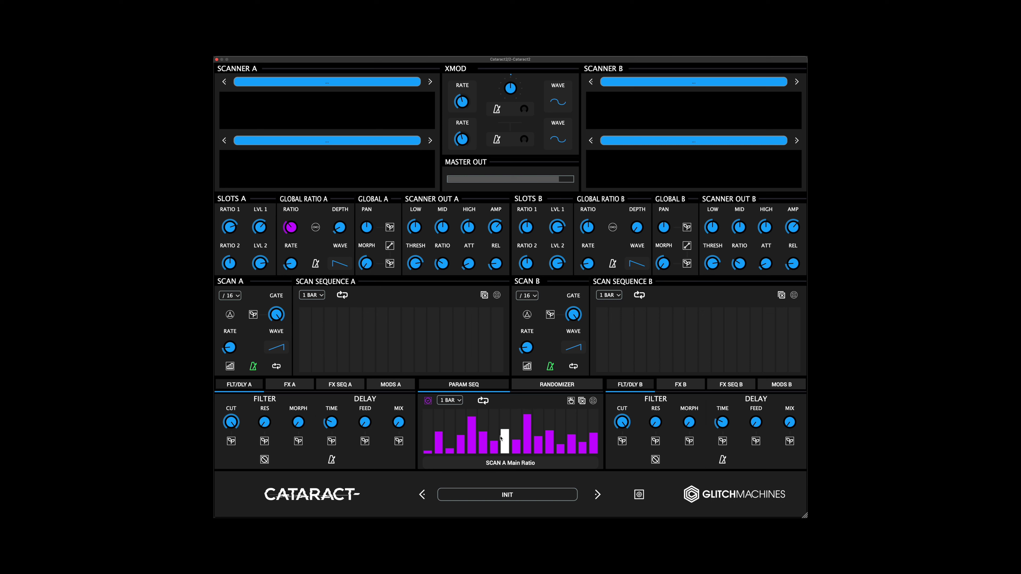
Switch the parameter sequencer's target to SCAN A Chorus Time and check its pattern length options, keeping 1 BAR.
{"action": "left_click", "coordinate": [503, 463]}
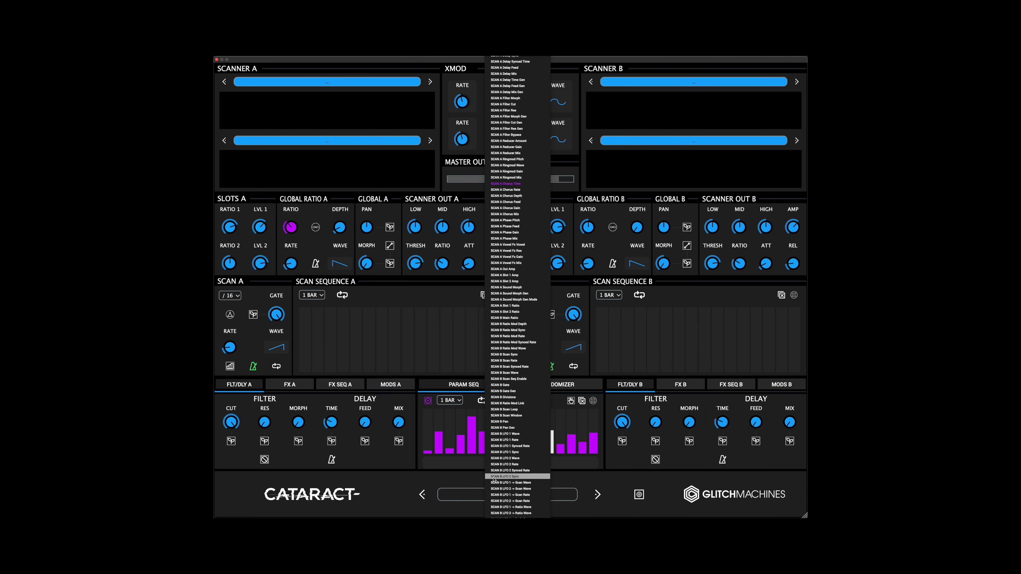
{"action": "scroll", "coordinate": [495, 480], "scroll_direction": "down", "scroll_amount": 2}
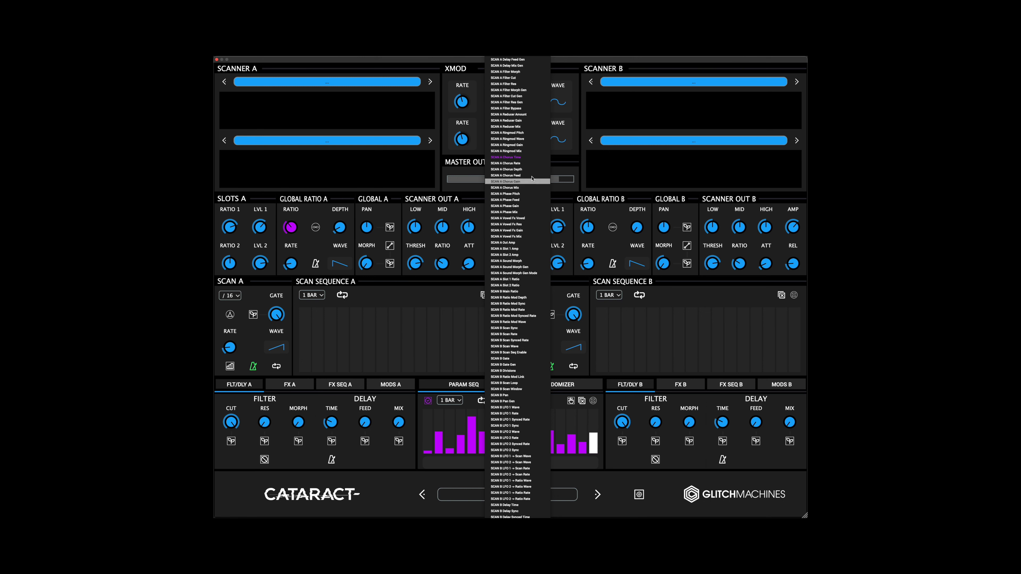
{"action": "left_click", "coordinate": [523, 157]}
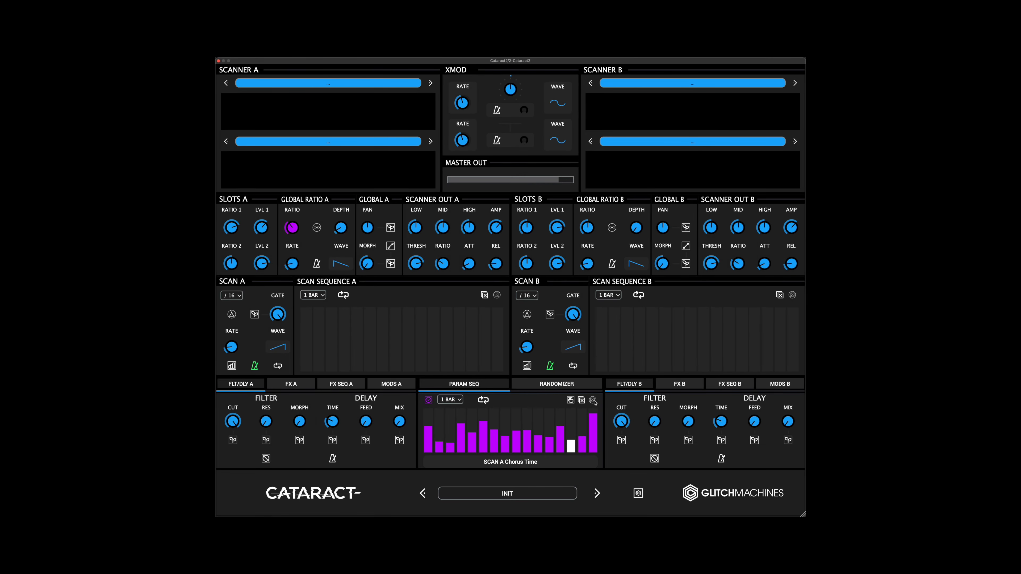
{"action": "left_click", "coordinate": [464, 400]}
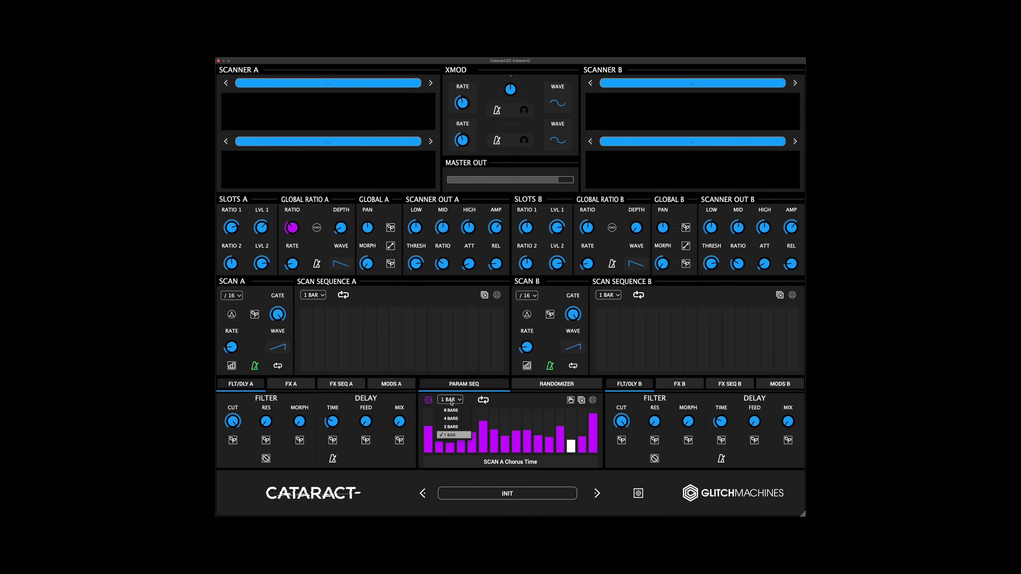
{"action": "left_click", "coordinate": [466, 402]}
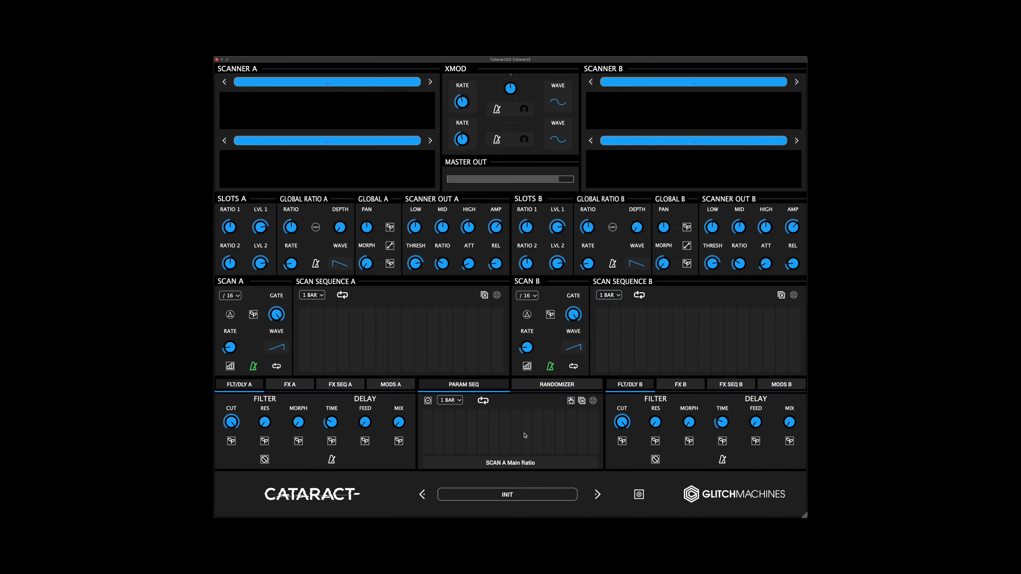
Raise scanner A's global ratio depth and use the parameter sequencer's learn mode to target that depth control.
{"action": "left_click_drag", "start_coordinate": [340, 227], "coordinate": [341, 198]}
{"action": "left_click_drag", "start_coordinate": [338, 204], "coordinate": [333, 159]}
{"action": "left_click", "coordinate": [570, 401]}
{"action": "mouse_move", "coordinate": [338, 227]}
{"action": "left_mouse_down"}
{"action": "mouse_move", "coordinate": [341, 193]}
{"action": "mouse_move", "coordinate": [342, 307]}
{"action": "mouse_move", "coordinate": [337, 241]}
{"action": "mouse_move", "coordinate": [336, 258]}
{"action": "mouse_move", "coordinate": [358, 171]}
{"action": "mouse_move", "coordinate": [339, 226]}
{"action": "mouse_move", "coordinate": [339, 274]}
{"action": "mouse_move", "coordinate": [369, 188]}
{"action": "mouse_move", "coordinate": [362, 246]}
{"action": "mouse_move", "coordinate": [356, 218]}
{"action": "left_mouse_up"}
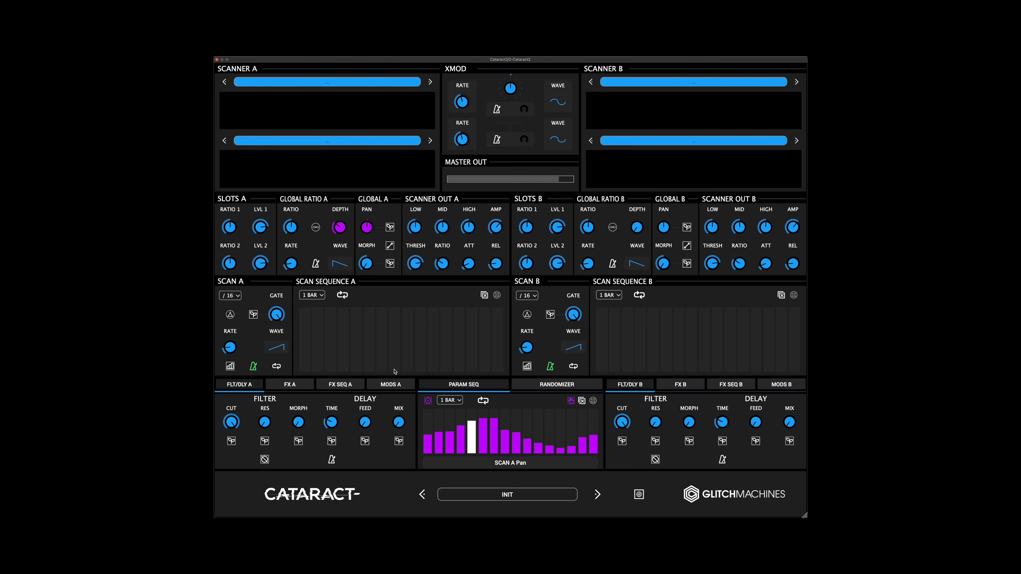
Assign the parameter sequencer to SCAN A Delay Mix by adjusting that control, and enable its sequence.
{"action": "mouse_move", "coordinate": [399, 423]}
{"action": "left_mouse_down"}
{"action": "mouse_move", "coordinate": [396, 371]}
{"action": "mouse_move", "coordinate": [417, 401]}
{"action": "left_mouse_up"}
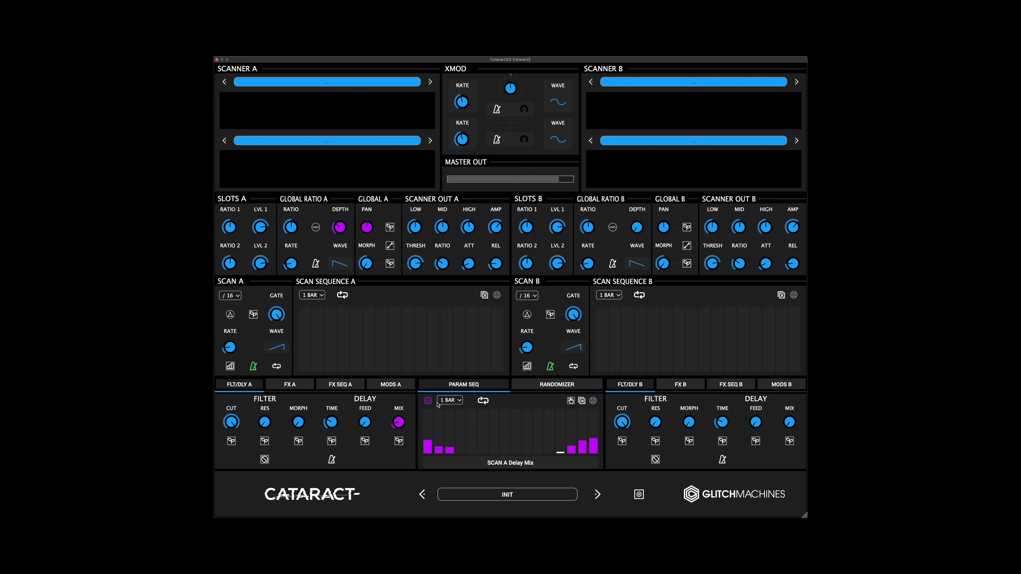
{"action": "left_click", "coordinate": [427, 401]}
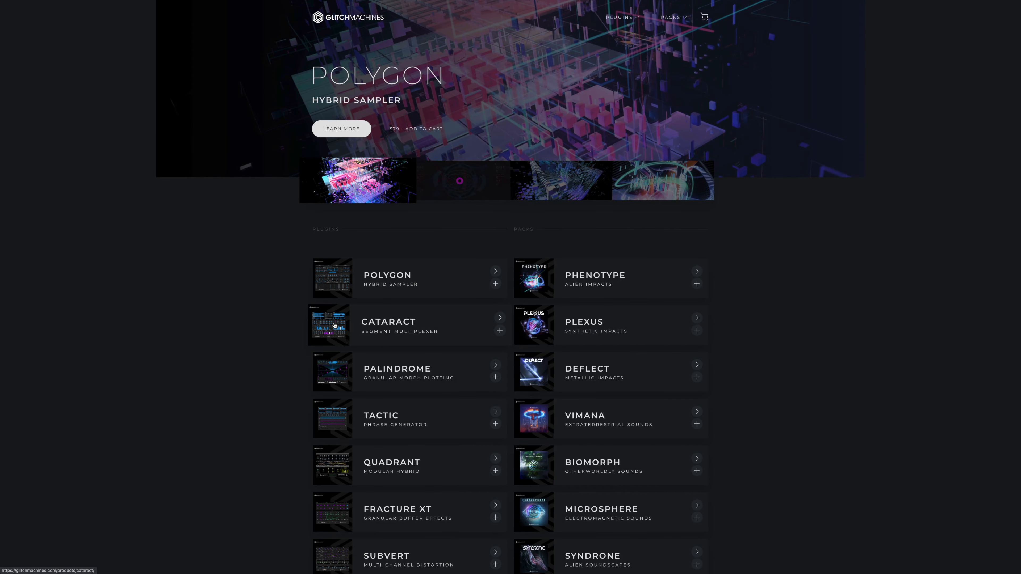
Switch to the Glitchmachines website and open the Cataract product page.
{"action": "left_click", "coordinate": [334, 326]}
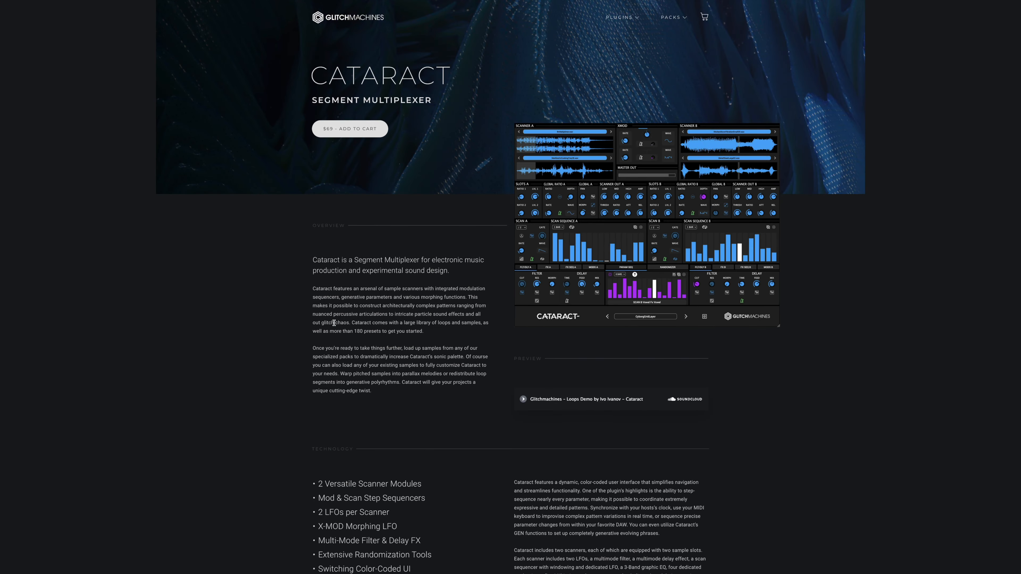